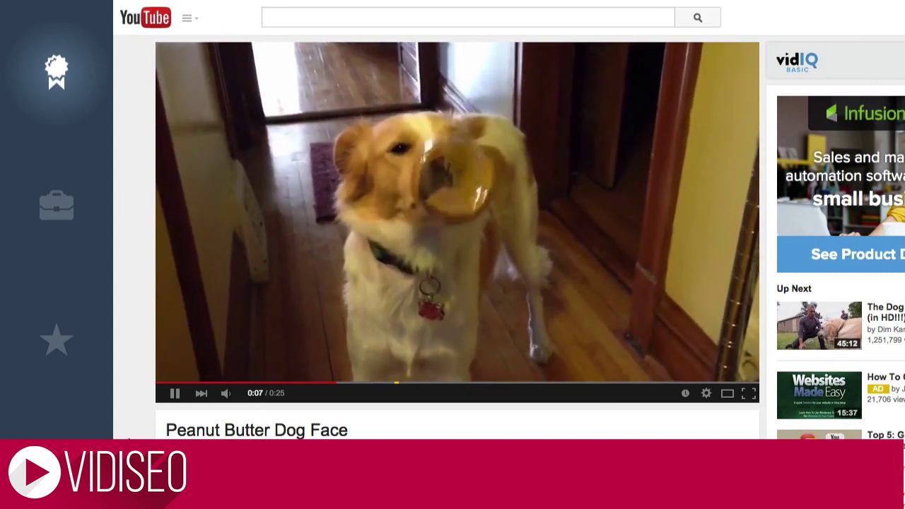
# Pause the Peanut Butter Dog Face video at 0:09 and start a YouTube search for 'funny dog'
pyautogui.click(173, 396)
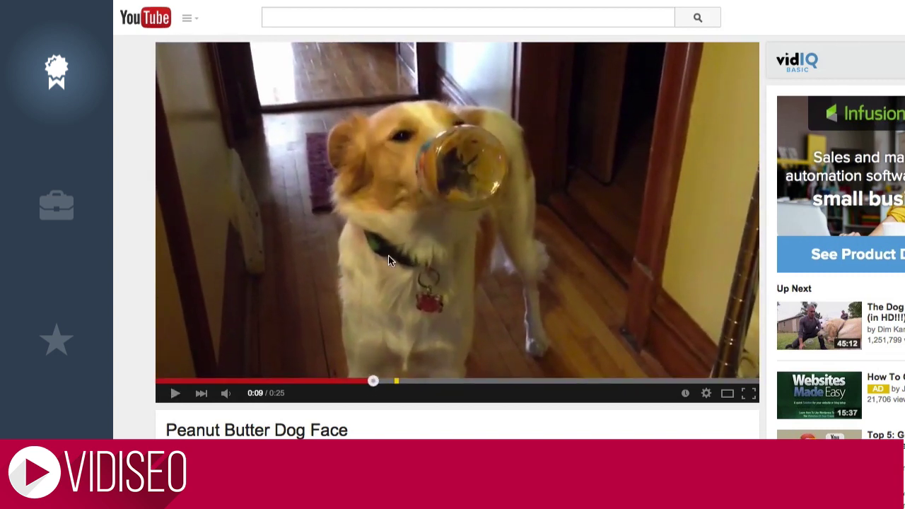
pyautogui.click(345, 17)
pyautogui.write('fun')
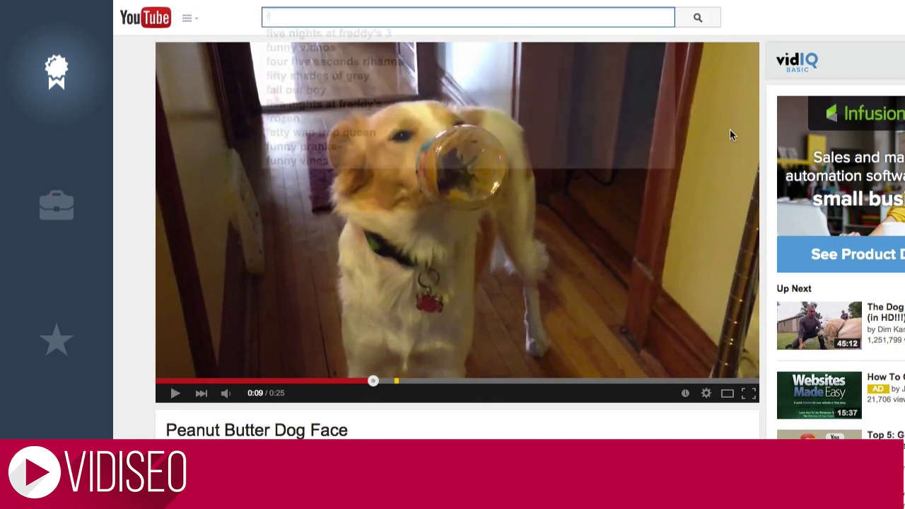
pyautogui.write('ny dog')
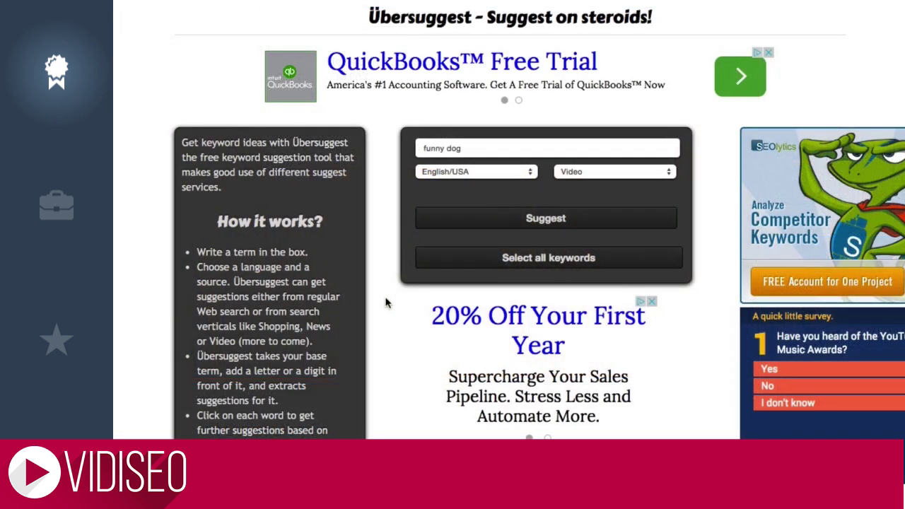
# Add 'funny dog videos' and 'funny dog fails' to the Übersuggest basket and select the six keywords for copying
pyautogui.scroll(-10, 385, 302)
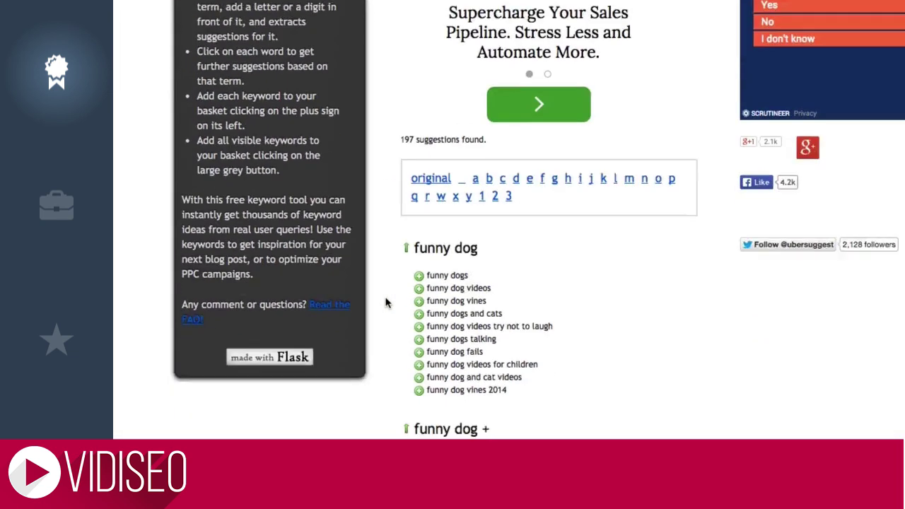
pyautogui.scroll(-2, 386, 302)
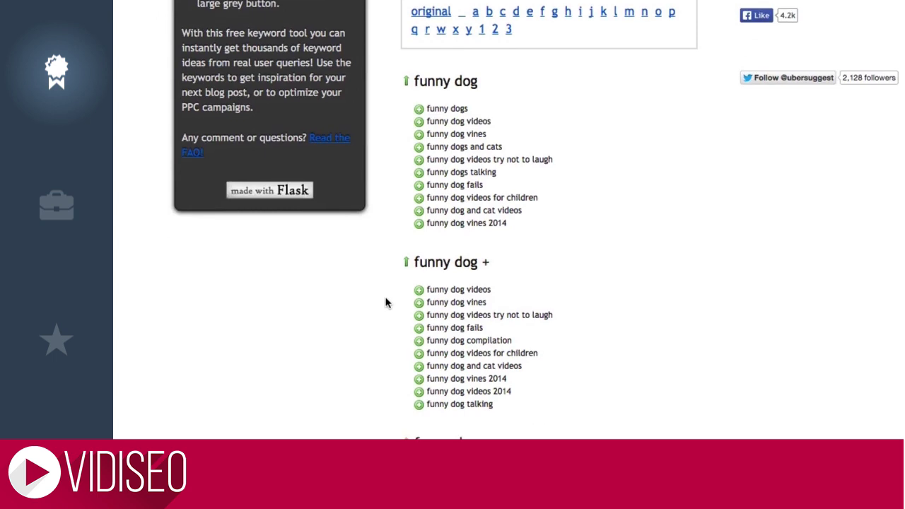
pyautogui.click(419, 122)
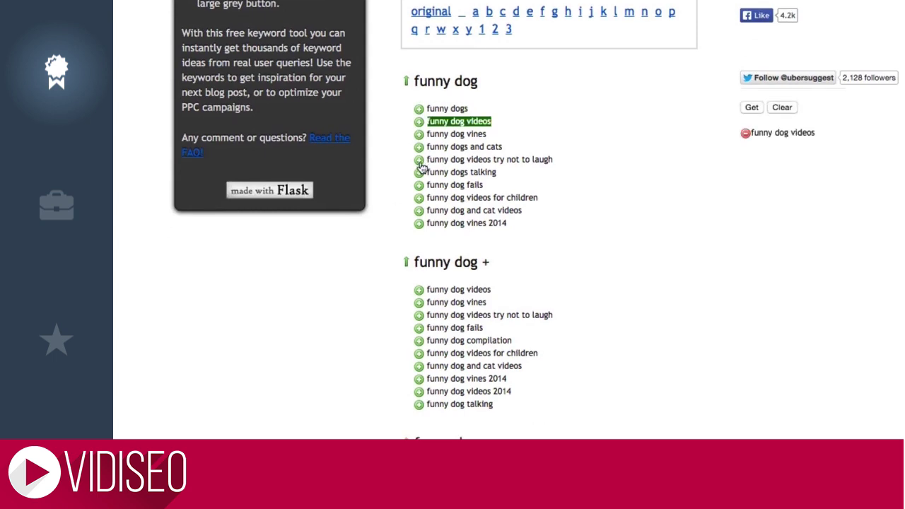
pyautogui.click(420, 186)
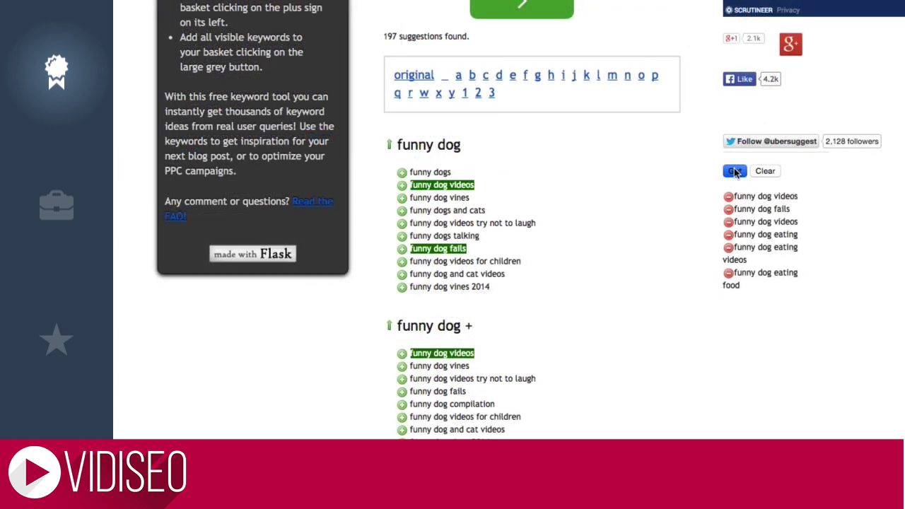
pyautogui.click(734, 171)
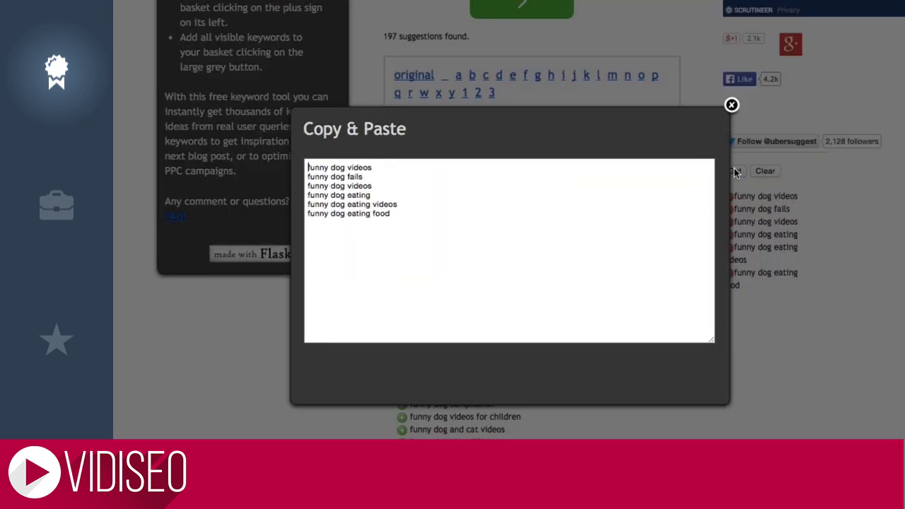
pyautogui.moveTo(424, 219); pyautogui.dragTo(271, 159)
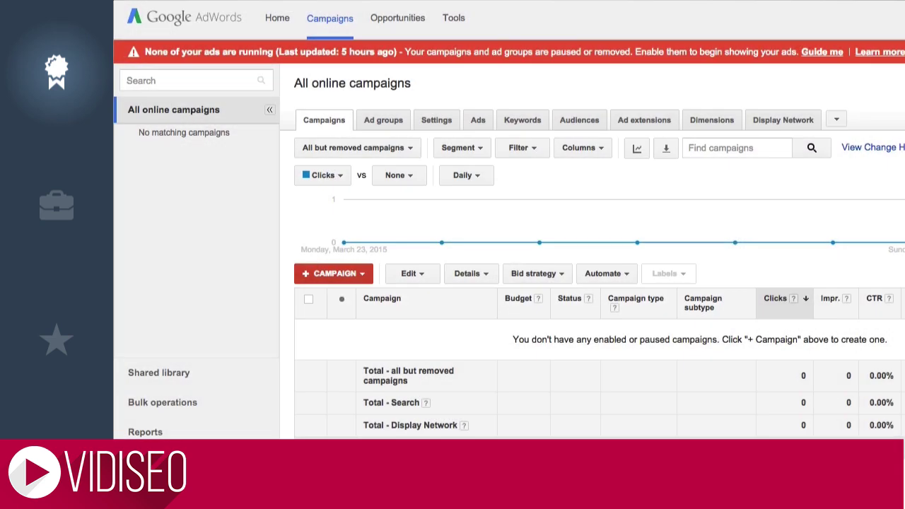
# Get keyword ideas and monthly search volumes for the entered funny dog keywords in Keyword Planner
pyautogui.click(453, 20)
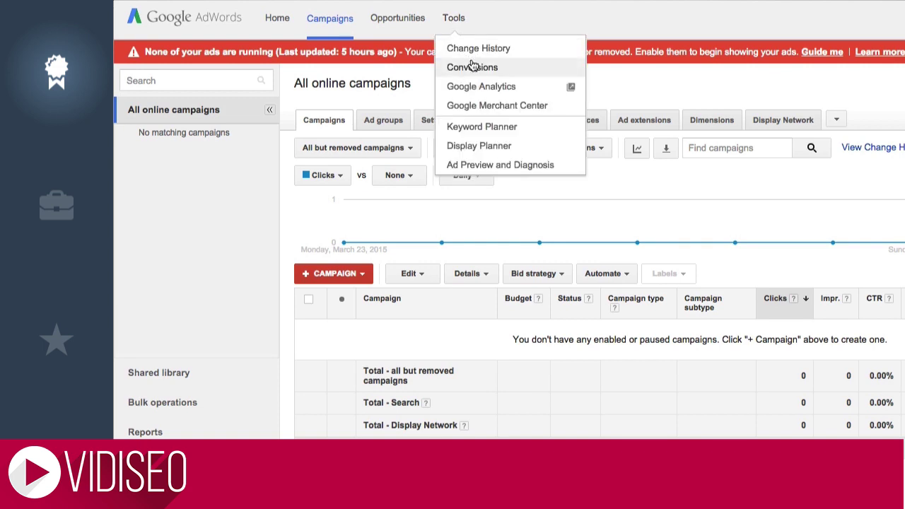
pyautogui.click(484, 133)
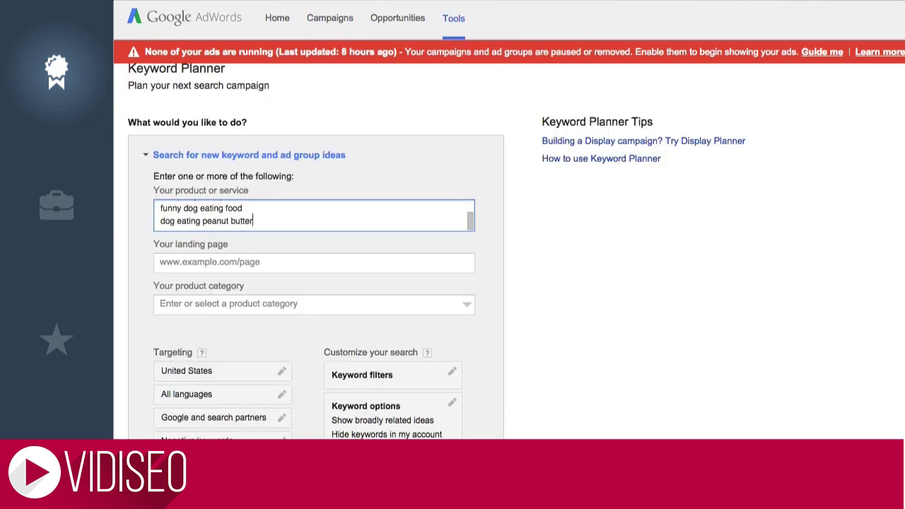
pyautogui.scroll(-5, 428, 289)
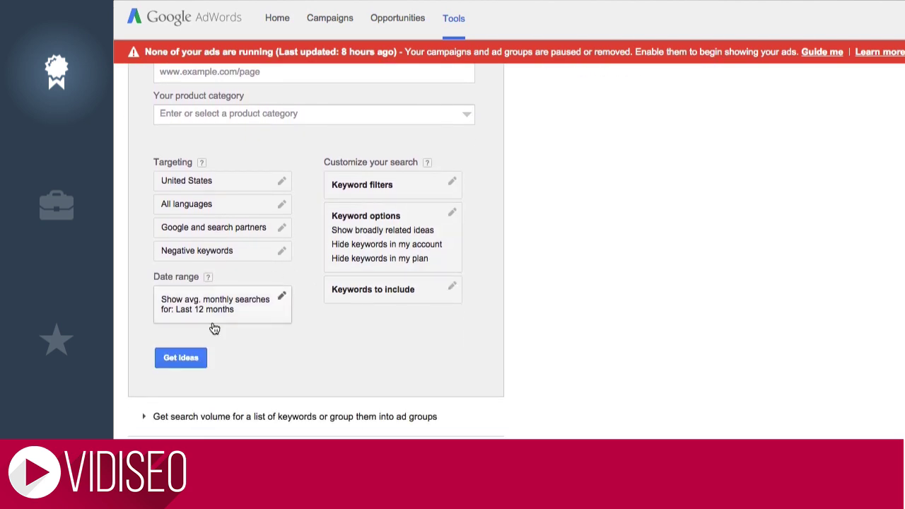
pyautogui.click(186, 356)
pyautogui.click(418, 345)
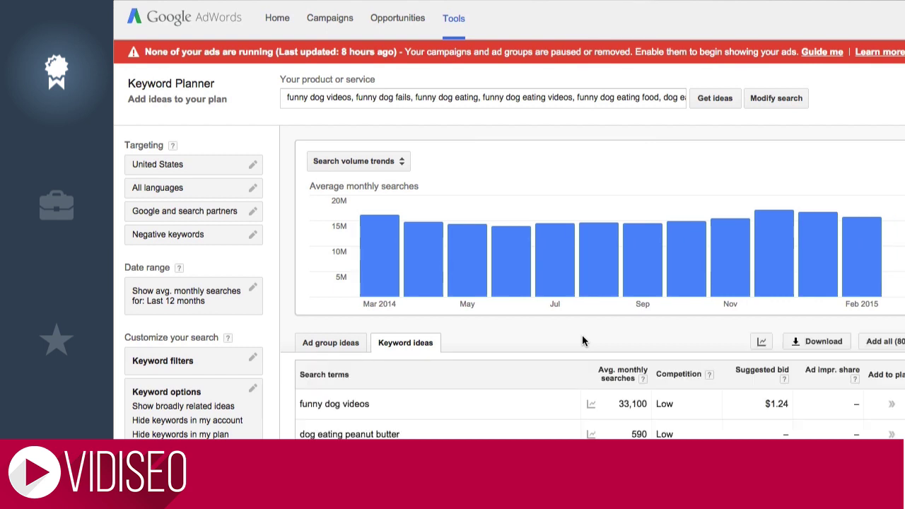
# Add 'funny dogs videos' and 'funny dog video' to the plan
pyautogui.scroll(-4, 582, 340)
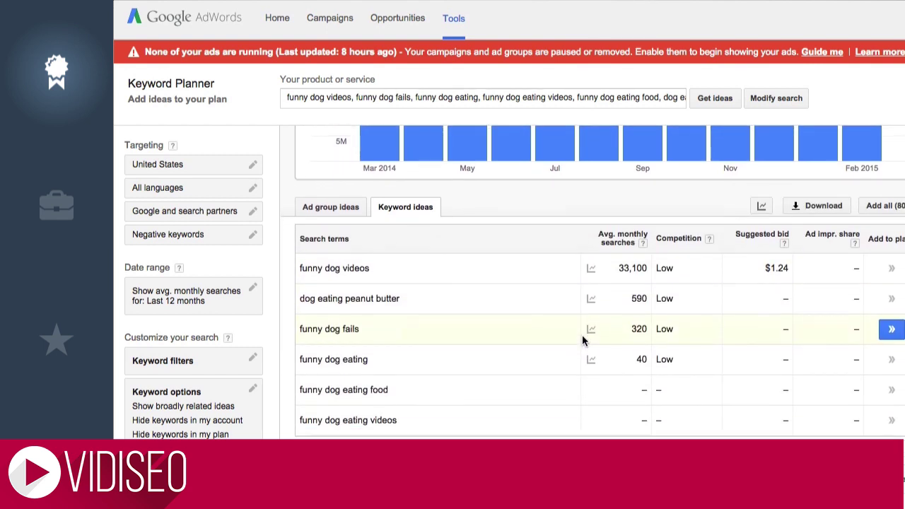
pyautogui.scroll(-1, 581, 340)
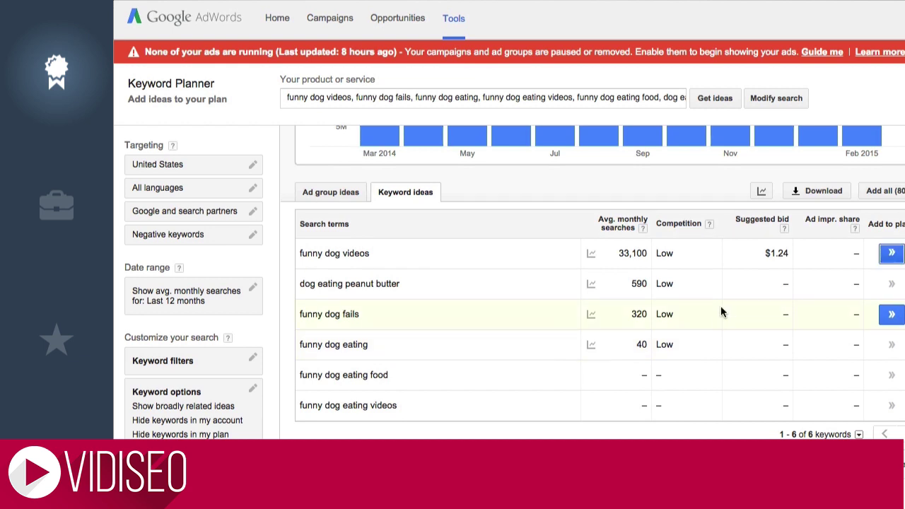
pyautogui.scroll(-5, 720, 305)
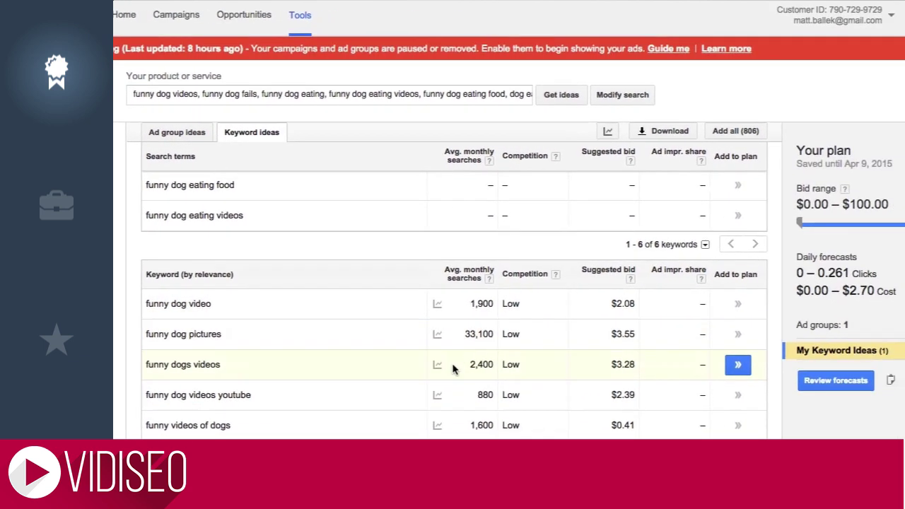
pyautogui.click(855, 367)
pyautogui.click(662, 304)
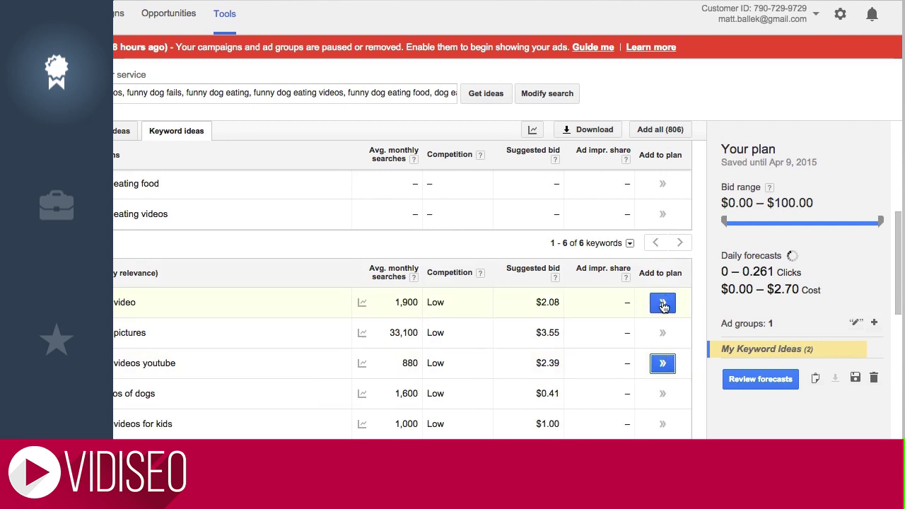
pyautogui.scroll(-2, 374, 338)
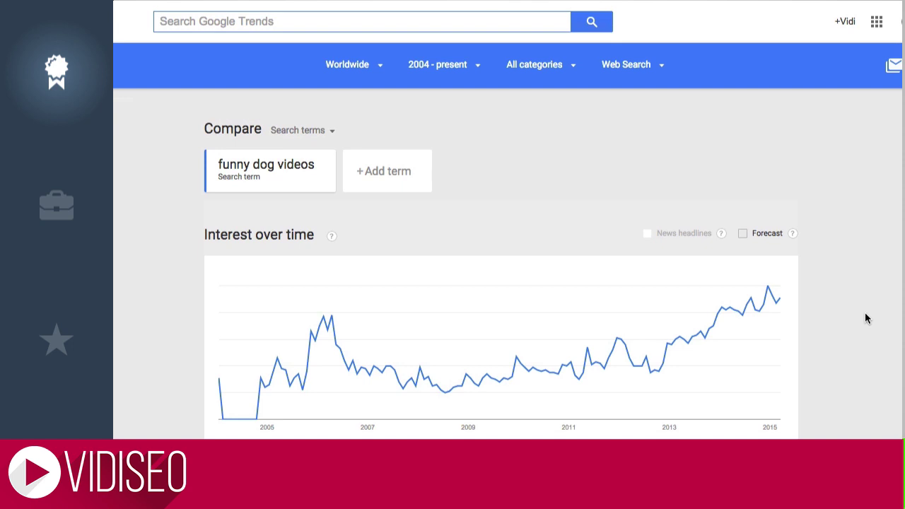
# Scroll through the 'funny dog videos' interest-over-time chart, regional interest and related searches
pyautogui.scroll(-2, 865, 312)
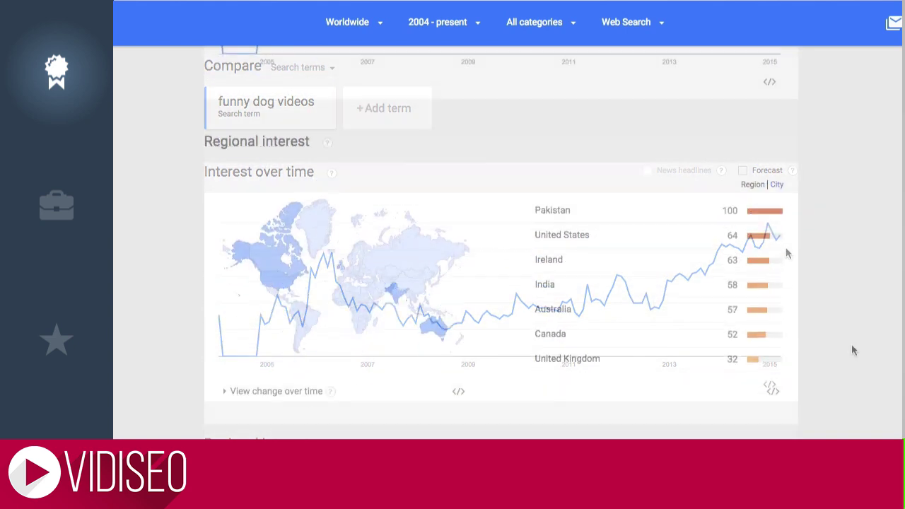
pyautogui.scroll(-5, 851, 350)
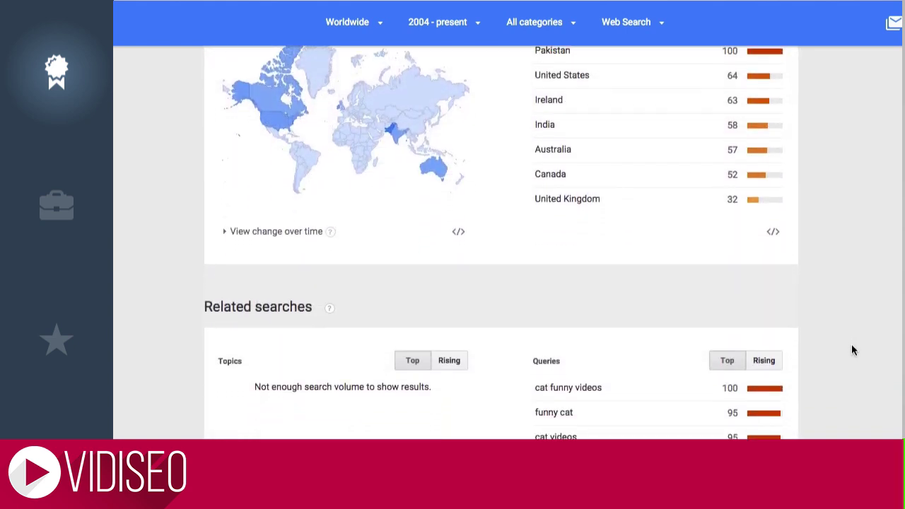
pyautogui.scroll(-1, 851, 350)
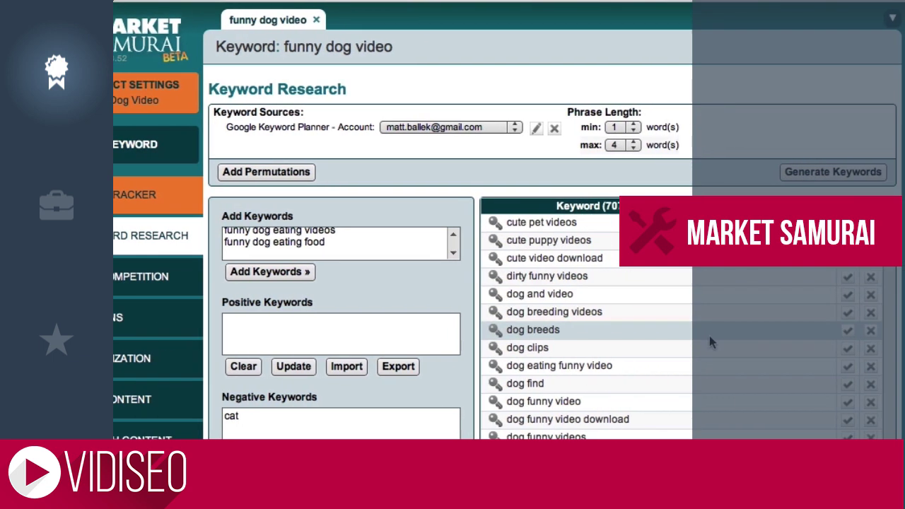
# Select all 30 keywords remaining after the Golden Rules filter
pyautogui.scroll(10, 709, 336)
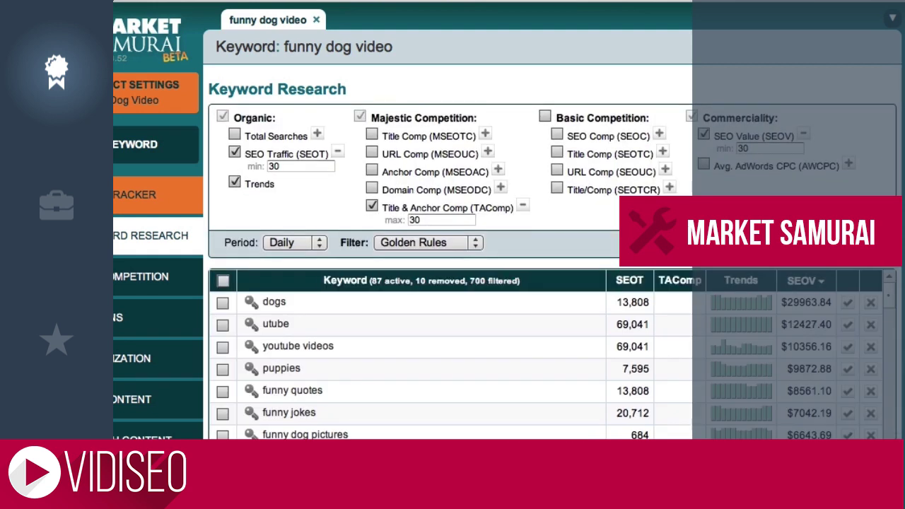
pyautogui.click(223, 280)
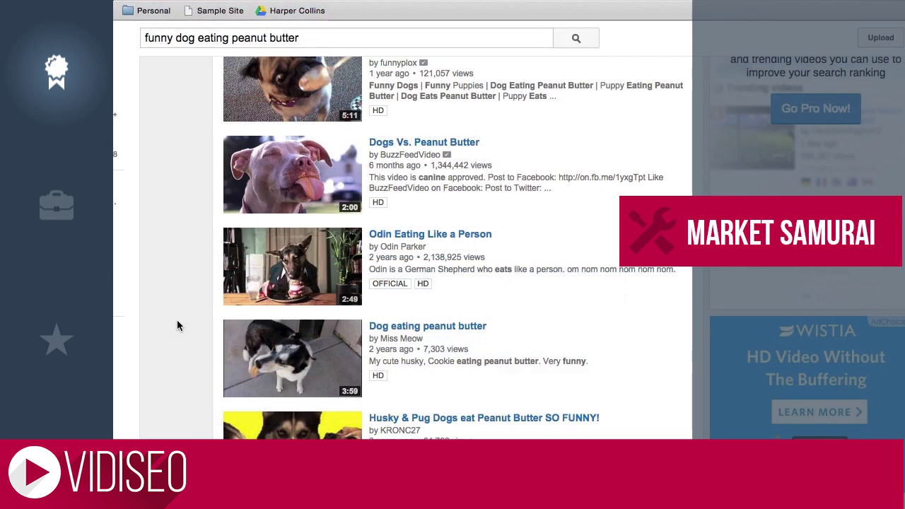
pyautogui.scroll(-3, 178, 323)
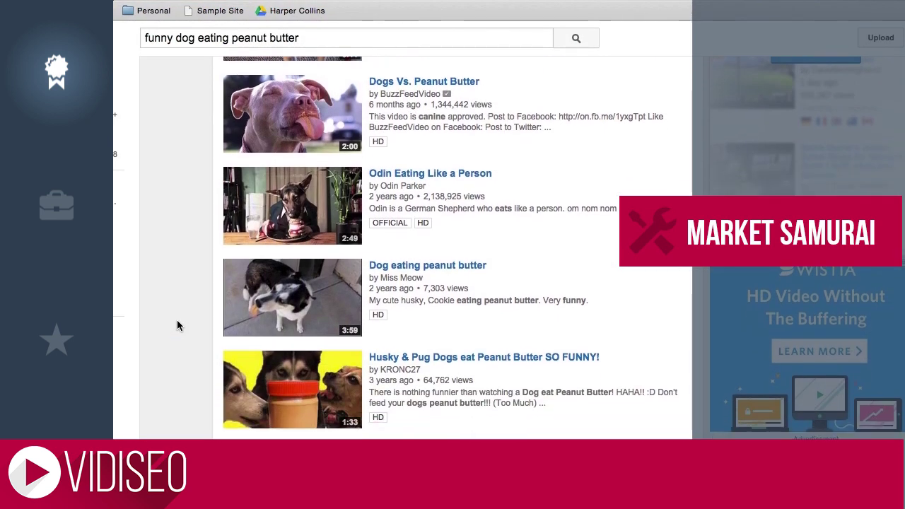
pyautogui.scroll(-1, 177, 325)
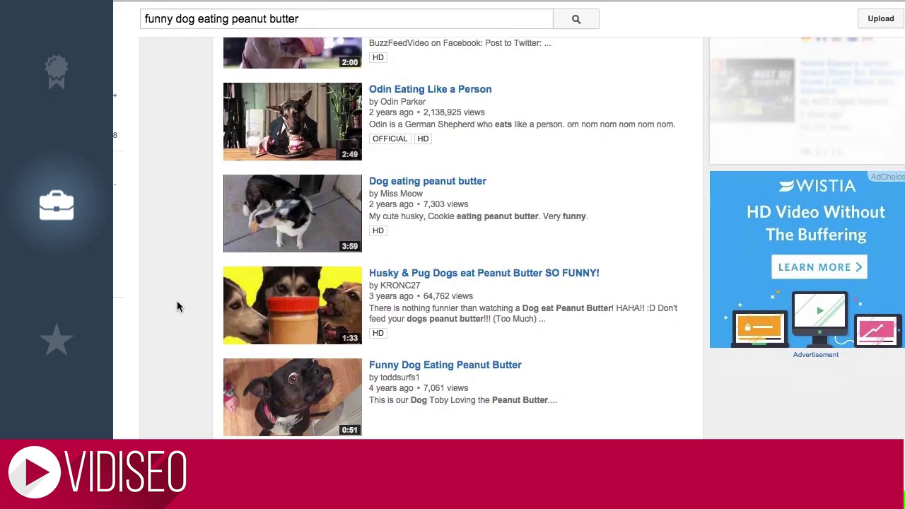
pyautogui.scroll(-3, 177, 305)
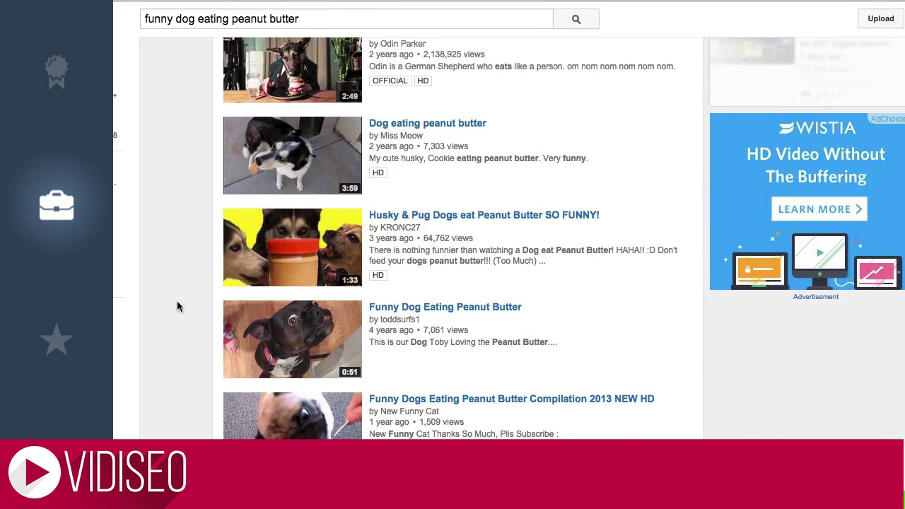
pyautogui.scroll(-3, 176, 302)
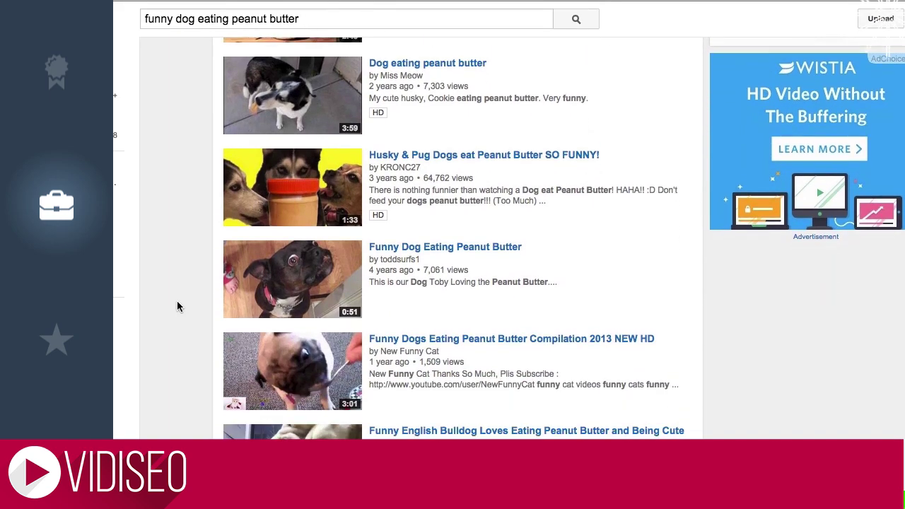
pyautogui.scroll(-5, 177, 305)
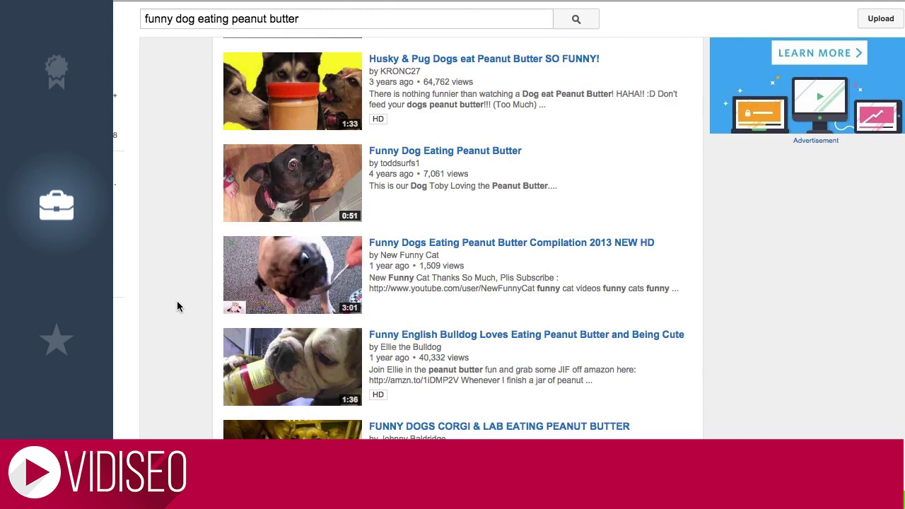
pyautogui.scroll(-4, 177, 305)
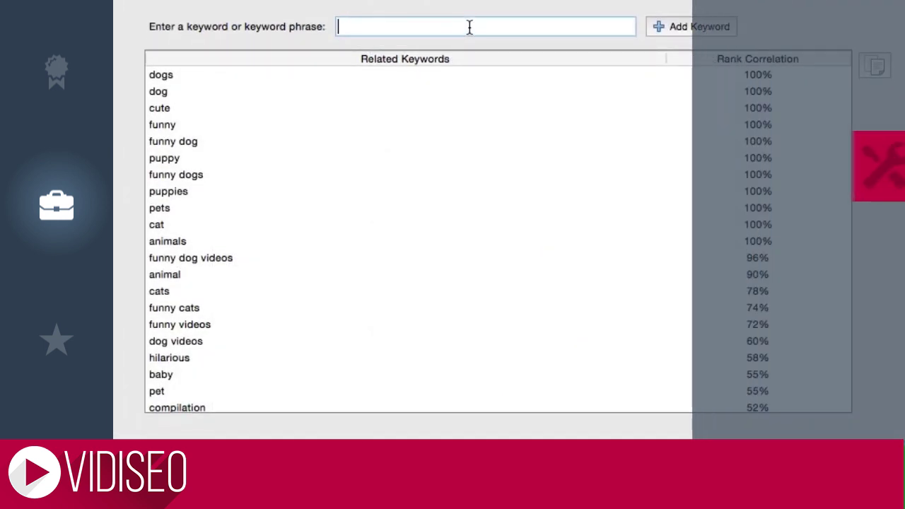
# Analyse 'funny dog eating peanut butter', plot % Liked on the graph, and copy the top video's tags
pyautogui.write('funny dog eating peanut butter')
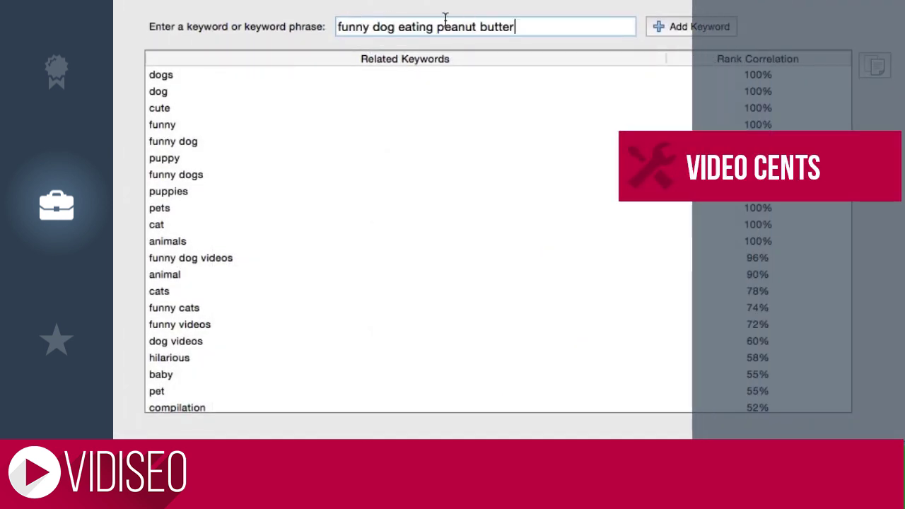
pyautogui.click(679, 27)
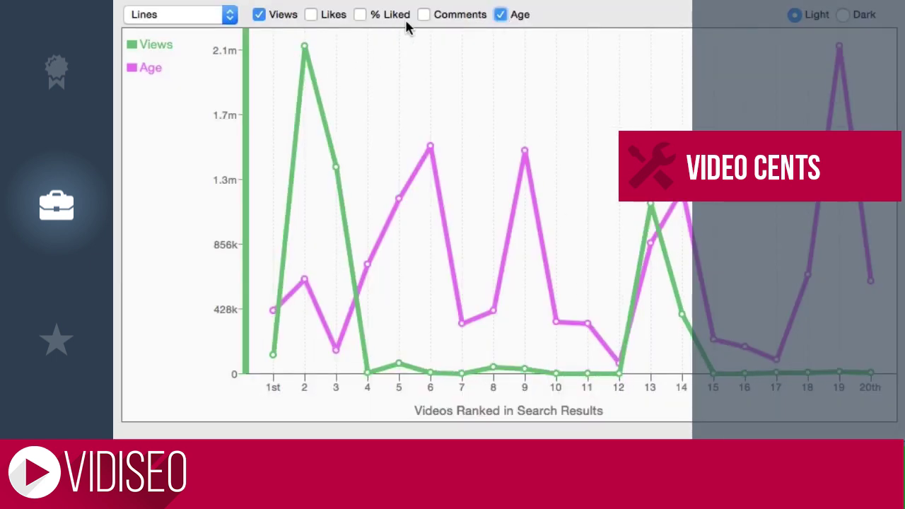
pyautogui.click(360, 15)
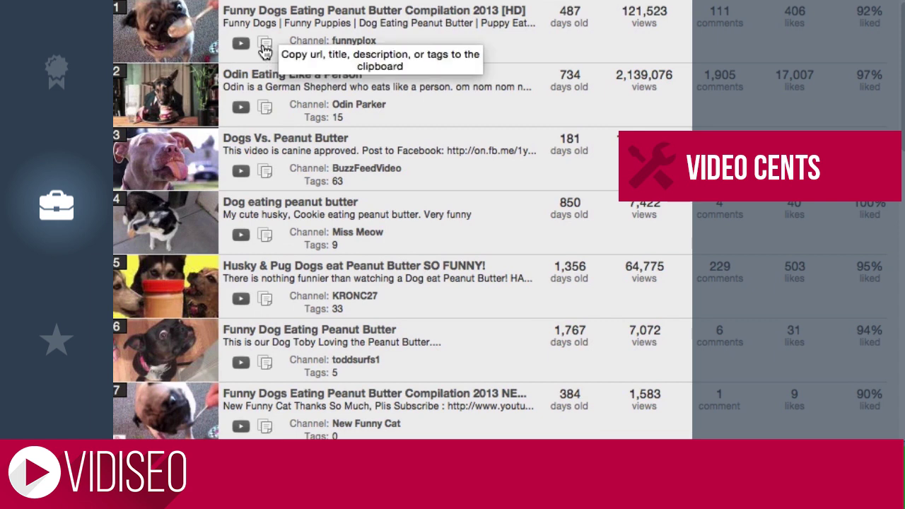
pyautogui.click(266, 45)
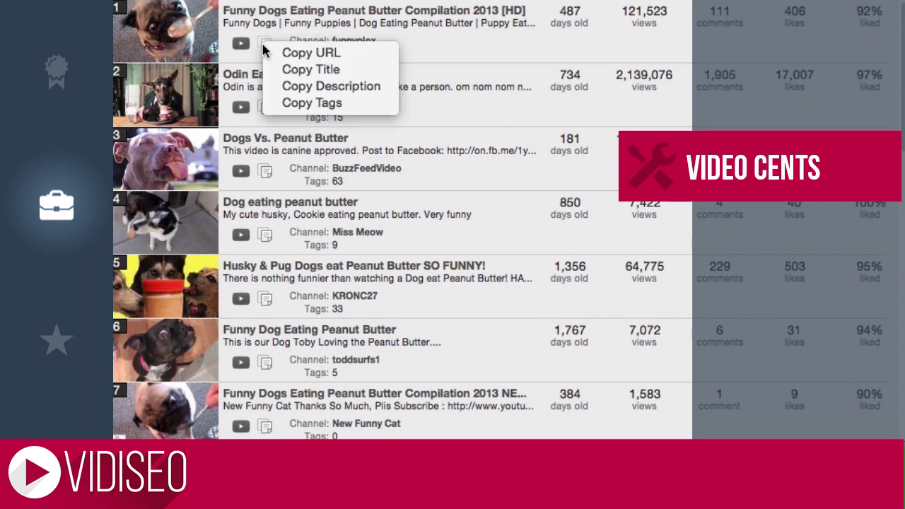
pyautogui.click(362, 103)
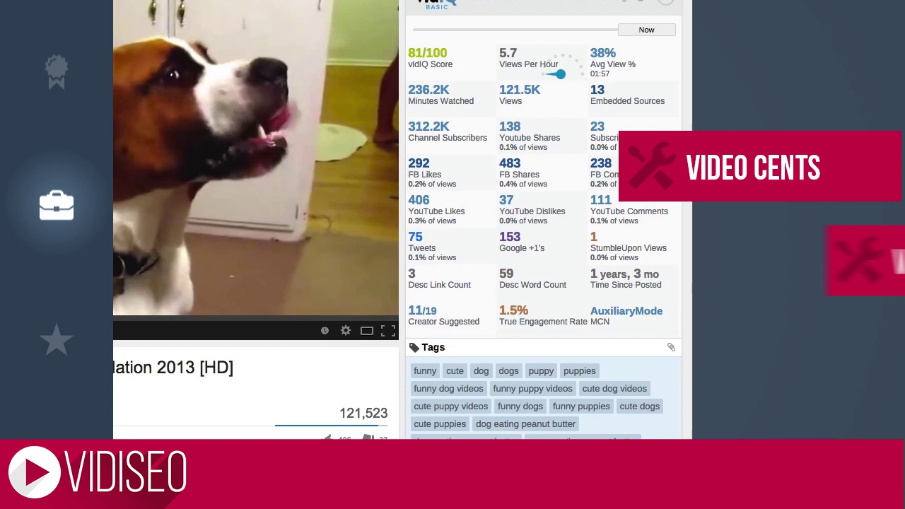
pyautogui.scroll(-3, 403, 220)
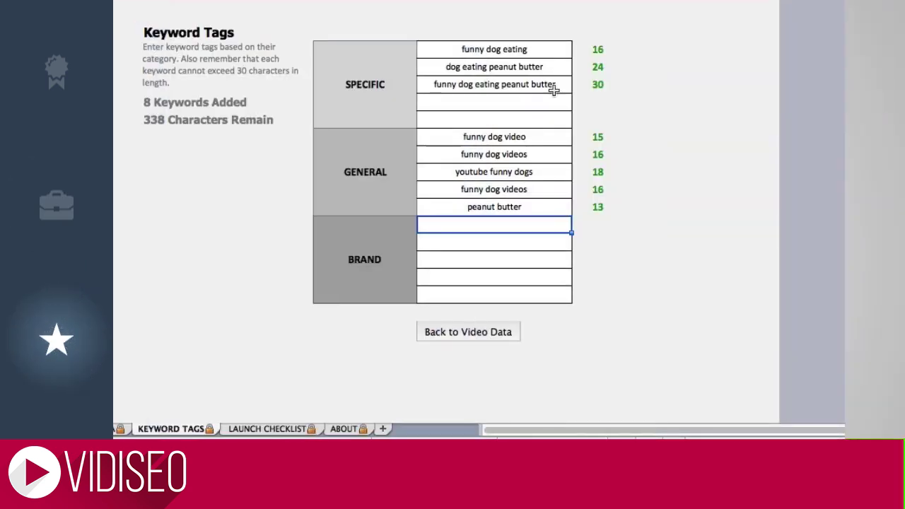
# Enter funny, cute and dog into consecutive BRAND cells of the Keyword Tags sheet
pyautogui.click(532, 53)
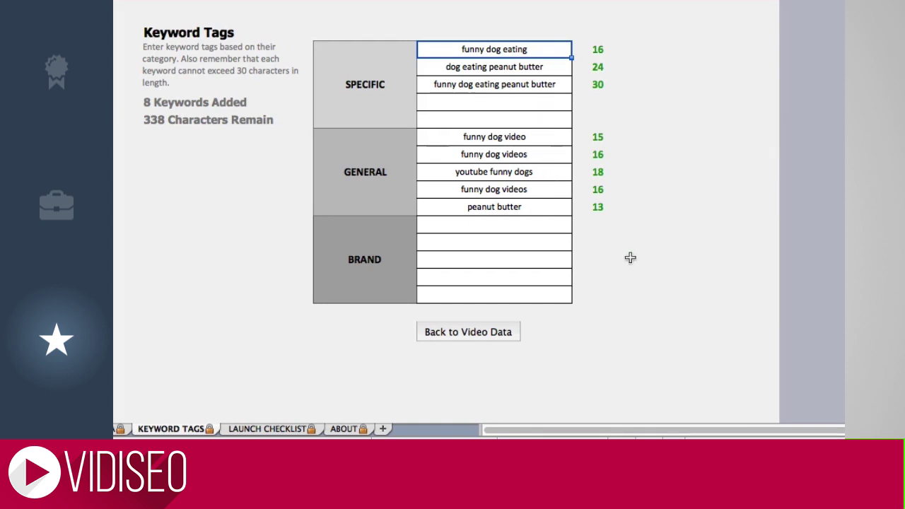
pyautogui.click(499, 226)
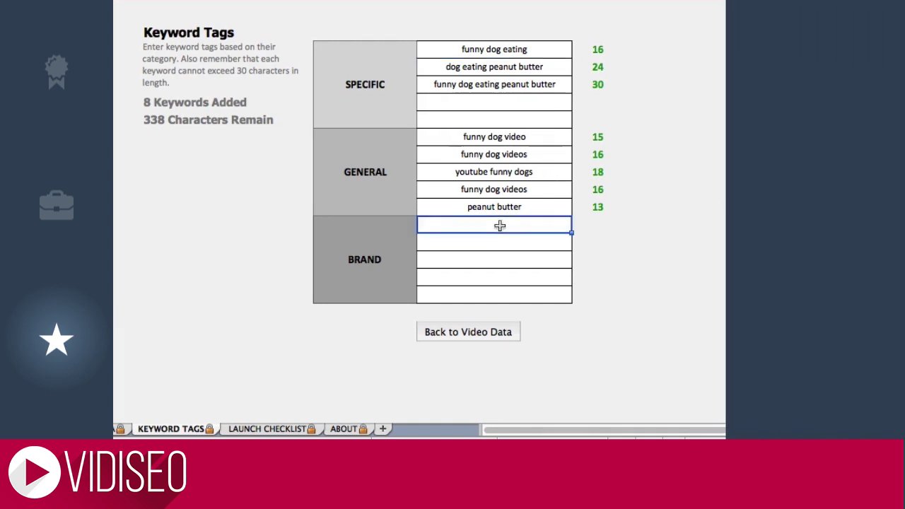
pyautogui.doubleClick(494, 224)
pyautogui.write('funny')
pyautogui.press('Return')
pyautogui.write('cu')
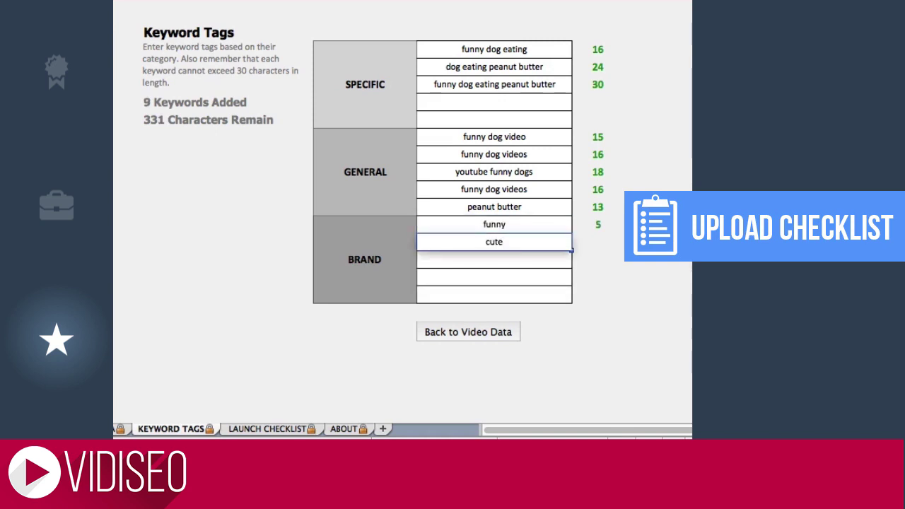
pyautogui.write('te')
pyautogui.press('Return')
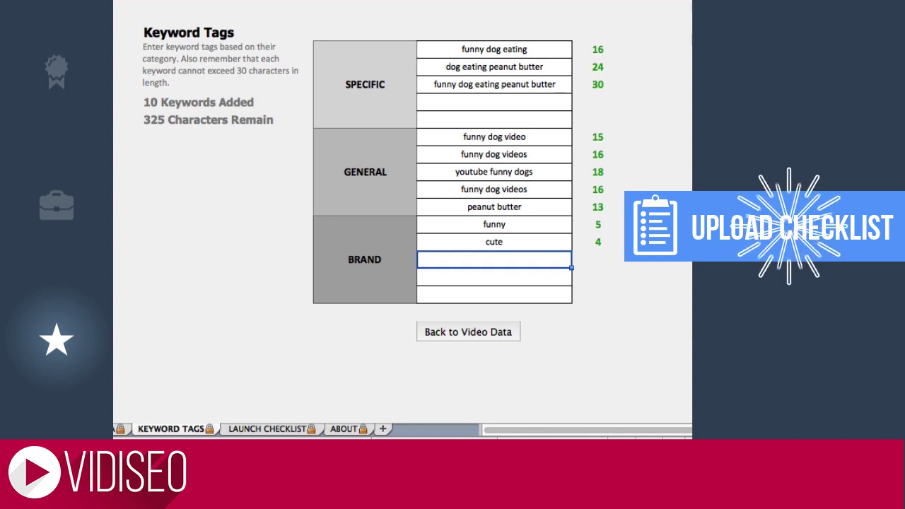
pyautogui.write('dog')
pyautogui.press('Return')
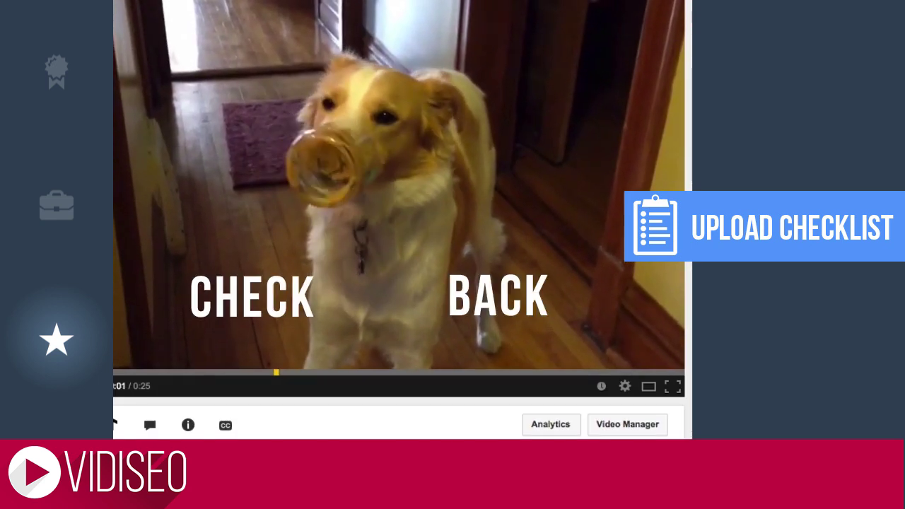
# Open the video's analytics, drill into YouTube search terms, and search the 'dog peanut butter face' term
pyautogui.click(551, 429)
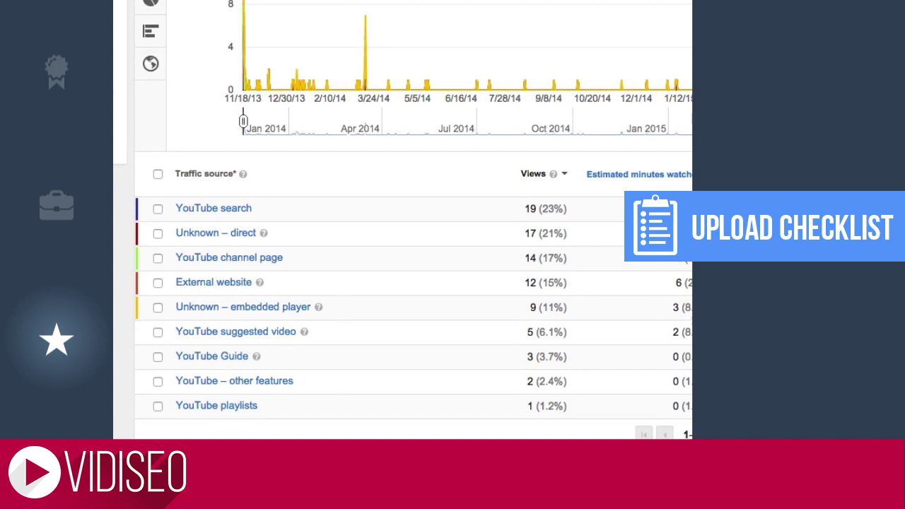
pyautogui.scroll(-3, 403, 220)
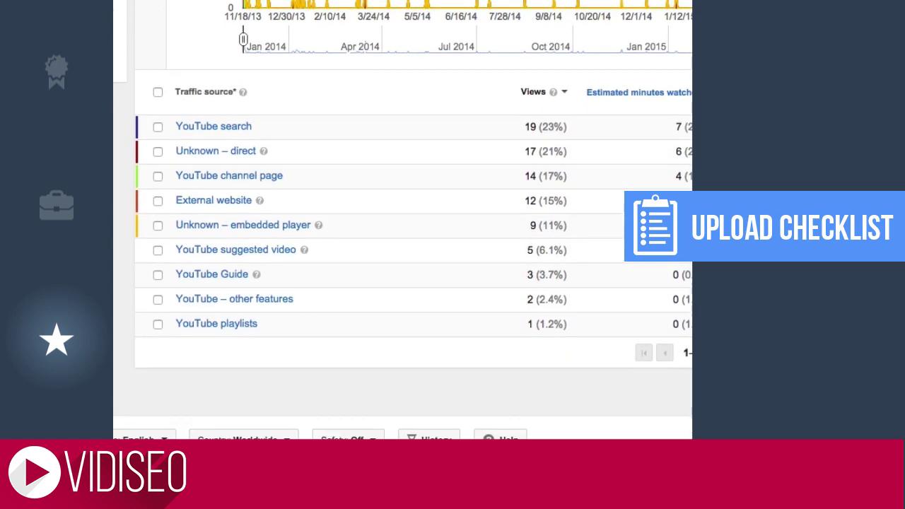
pyautogui.click(205, 129)
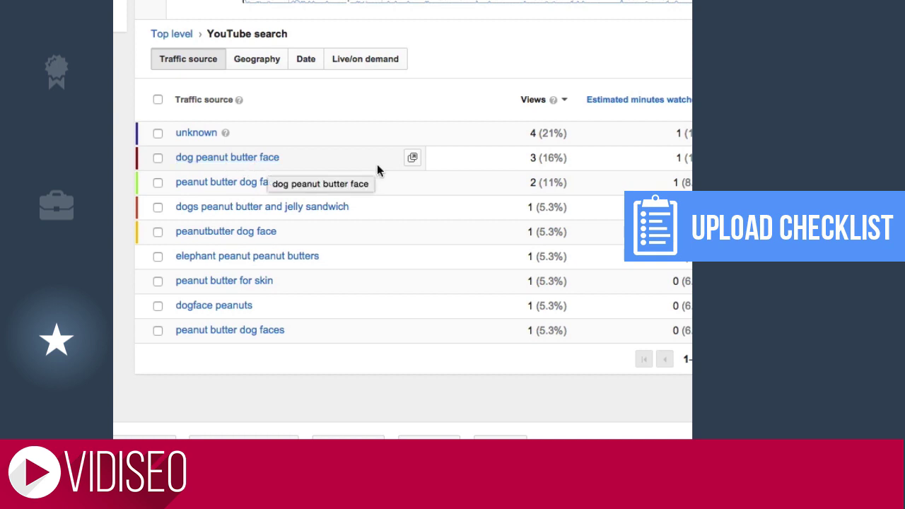
pyautogui.click(413, 161)
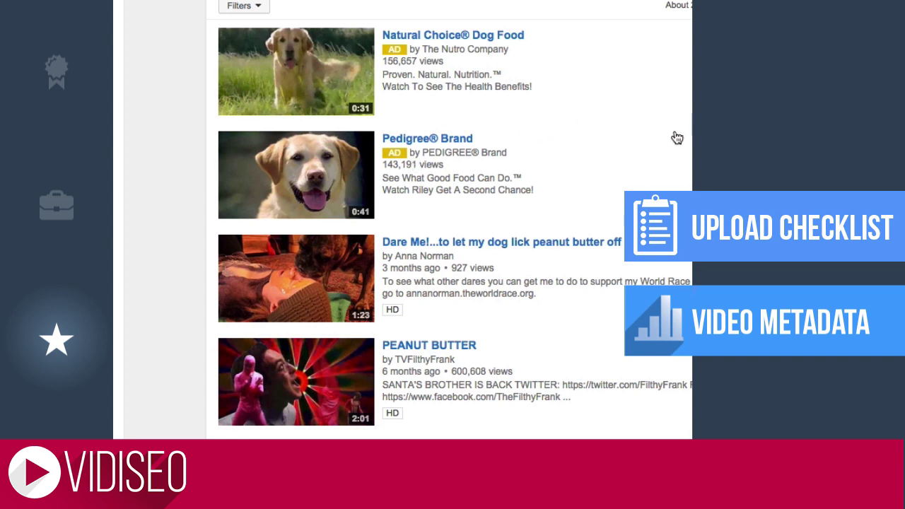
# Scroll through the YouTube results for 'dog peanut butter face'
pyautogui.scroll(-3, 676, 137)
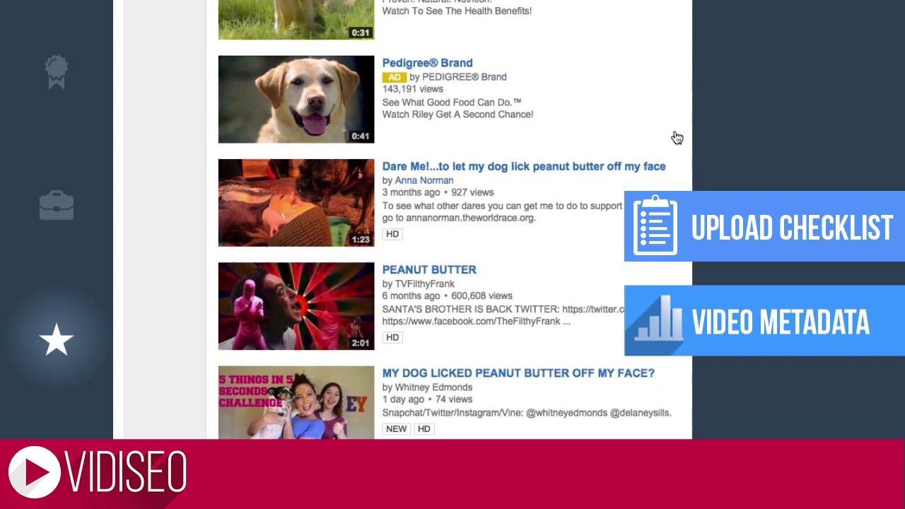